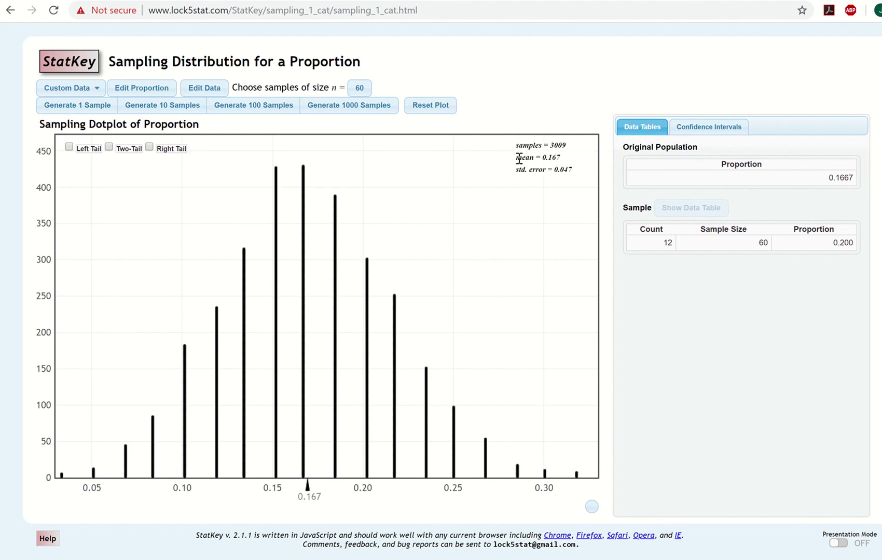
- Compare the dotplot's mean with the original population proportion, and write "= p" after the μp̂ symbol on the worksheet
drag(516, 157, 562, 162)
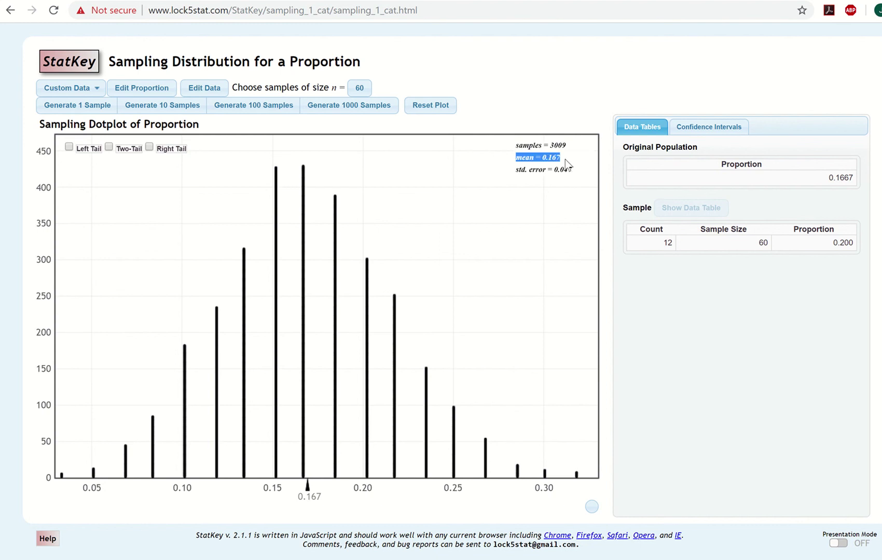
click(833, 178)
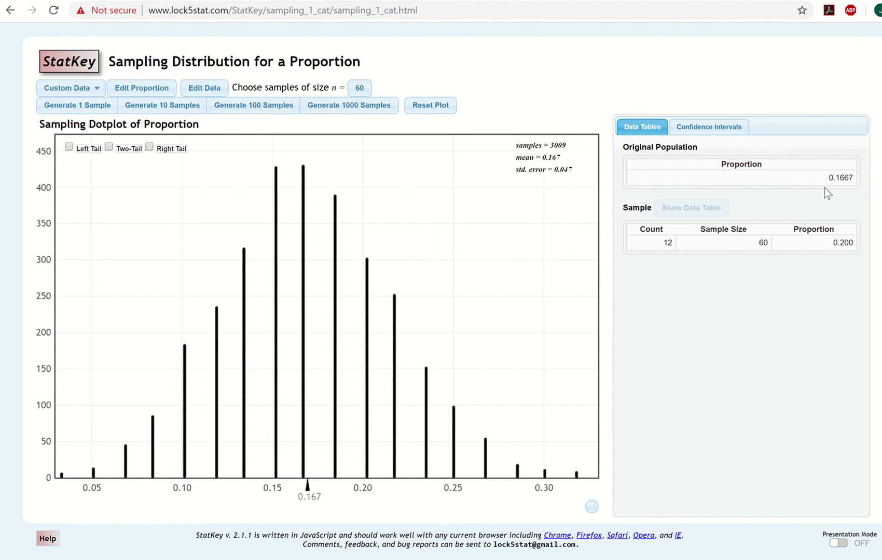
key(alt+Tab)
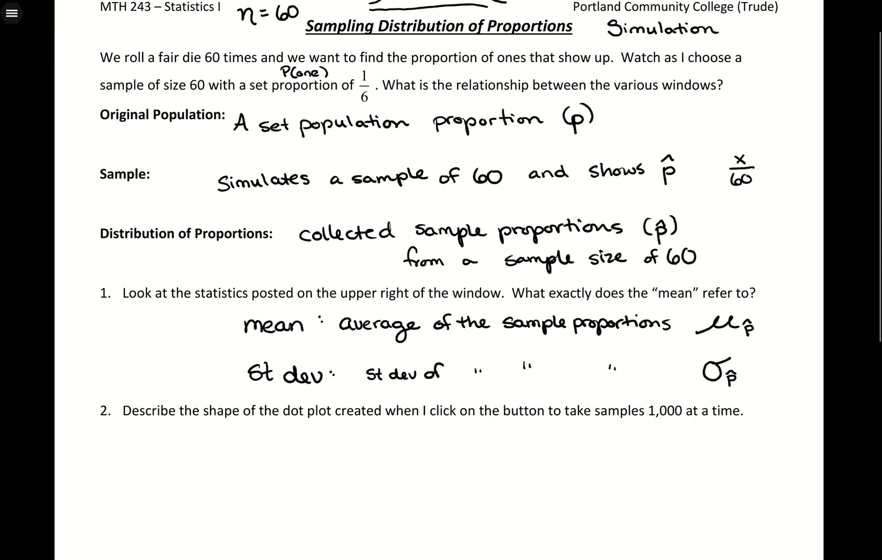
mouse_move(771, 322)
mouse_down()
mouse_move(790, 337)
mouse_move(802, 325)
mouse_move(790, 331)
mouse_up()
- Handwrite the bullet "normally distributed" as the first answer under worksheet question 2
scroll(441, 280, down, 3)
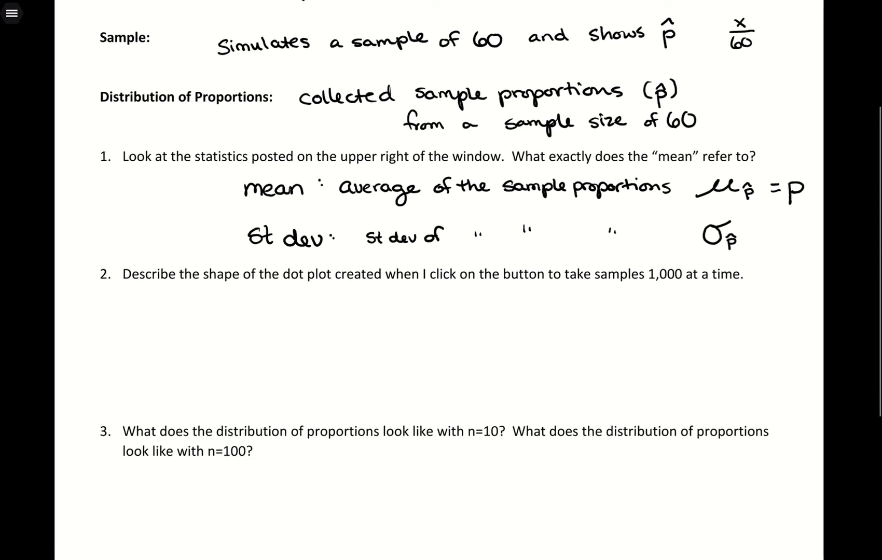
mouse_move(230, 304)
mouse_down()
mouse_move(241, 313)
mouse_move(251, 305)
mouse_up()
drag(256, 305, 261, 305)
drag(263, 305, 277, 313)
mouse_move(285, 305)
mouse_down()
mouse_move(300, 301)
mouse_move(311, 327)
mouse_move(335, 311)
mouse_move(373, 311)
mouse_up()
drag(368, 305, 388, 306)
drag(391, 306, 402, 310)
drag(404, 305, 415, 309)
drag(420, 295, 421, 303)
drag(424, 306, 444, 310)
drag(447, 293, 440, 310)
- Handwrite a second bullet reading "center = p" under question 2
click(224, 343)
mouse_move(250, 340)
mouse_down()
mouse_move(243, 346)
mouse_move(254, 352)
mouse_up()
drag(254, 346, 279, 351)
mouse_move(284, 335)
mouse_down()
mouse_move(283, 350)
mouse_move(294, 341)
mouse_up()
drag(293, 346, 350, 345)
drag(362, 342, 366, 351)
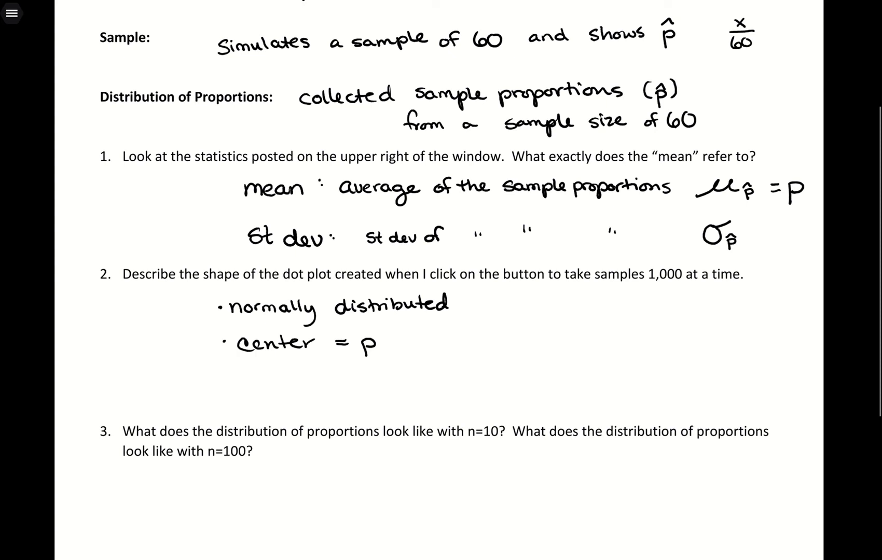
- Handwrite the labels "n=10" and "n=100" on separate lines under question 3
scroll(438, 280, down, 3)
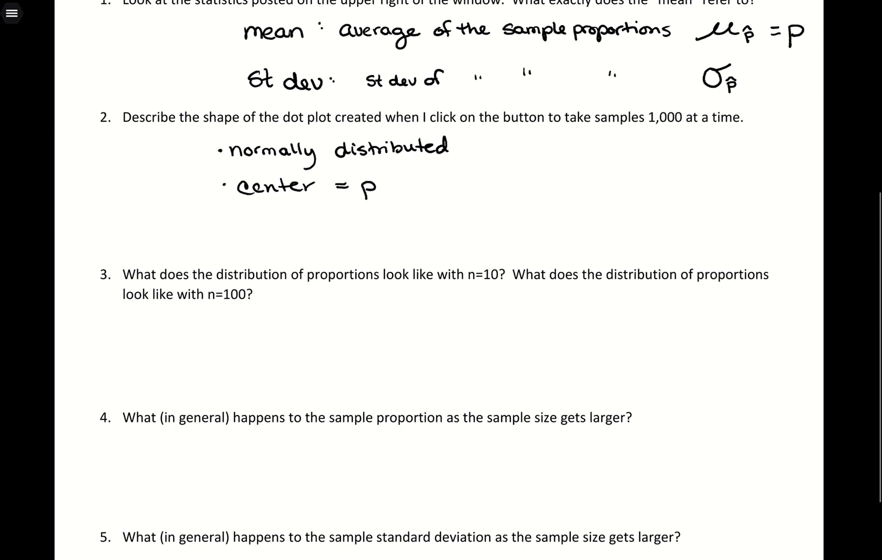
mouse_move(210, 321)
mouse_down()
mouse_move(211, 335)
mouse_move(223, 336)
mouse_up()
drag(226, 326, 244, 331)
mouse_move(255, 320)
mouse_down()
mouse_move(249, 331)
mouse_move(256, 320)
mouse_up()
drag(202, 369, 216, 382)
drag(225, 371, 238, 377)
mouse_move(244, 369)
mouse_down()
mouse_move(244, 382)
mouse_move(270, 370)
mouse_up()
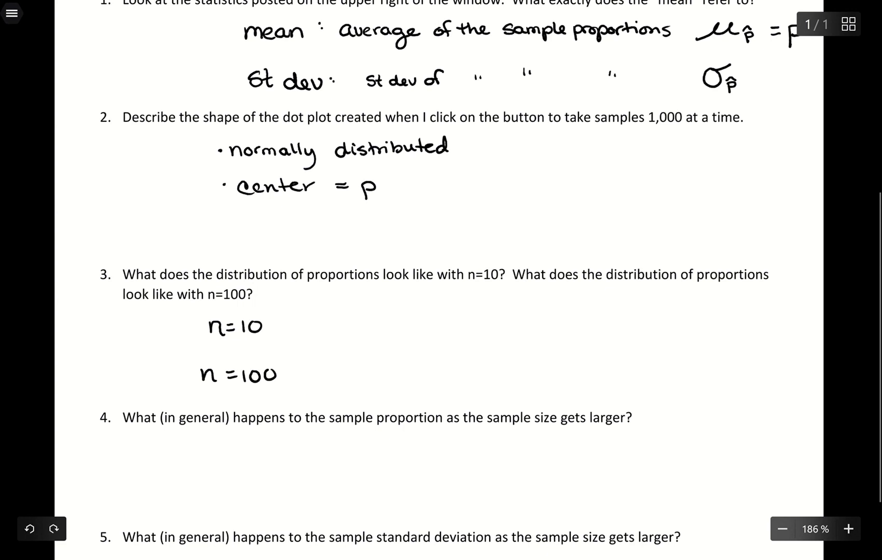
- Switch to StatKey and set the sample size to 10
key(alt+Tab)
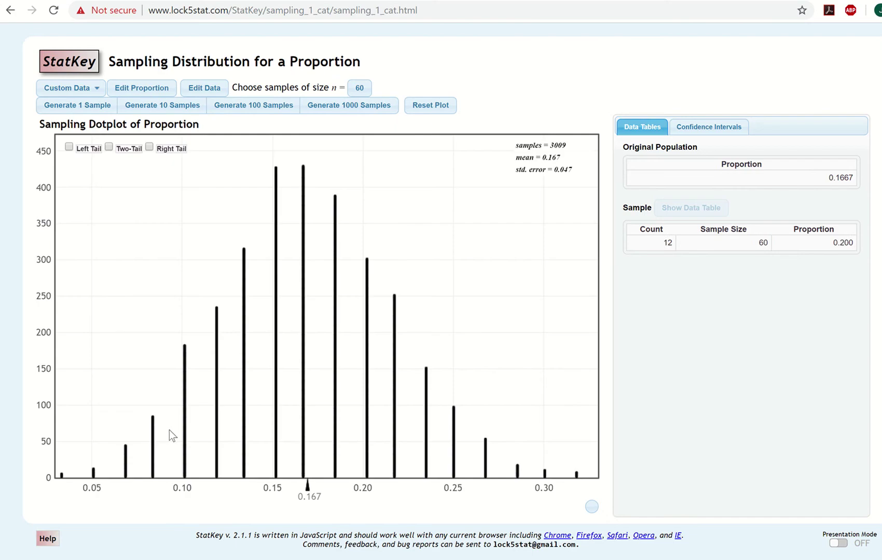
click(360, 88)
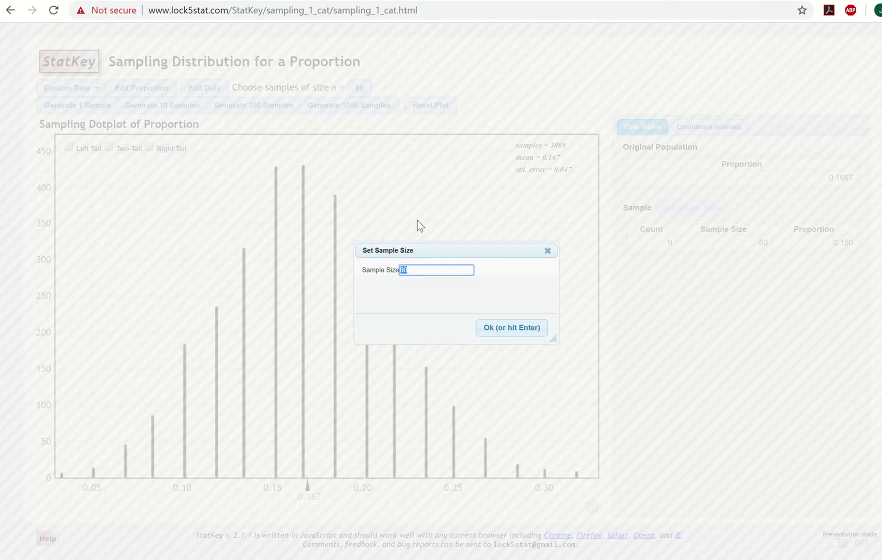
text(10)
key(Return)
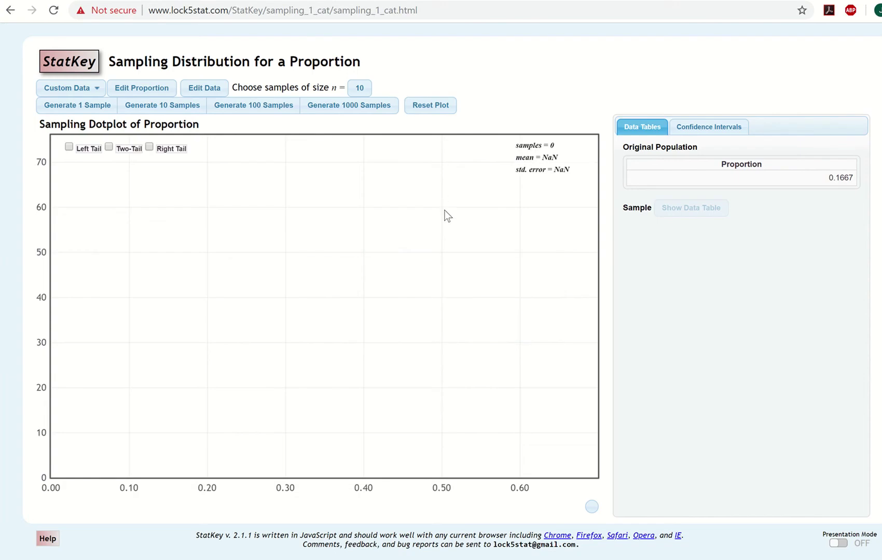
- Generate one sample, check its count in the sample table, and generate 1000 more samples
click(96, 105)
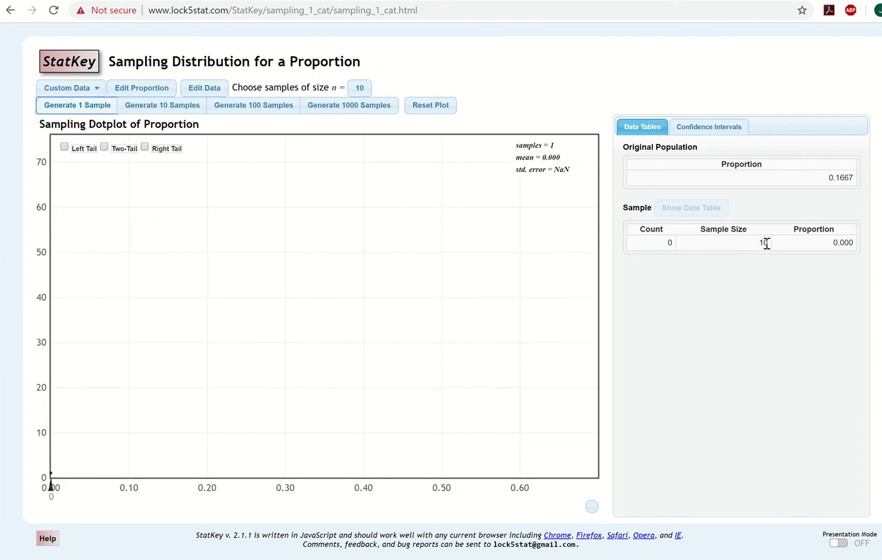
double_click(670, 243)
click(669, 245)
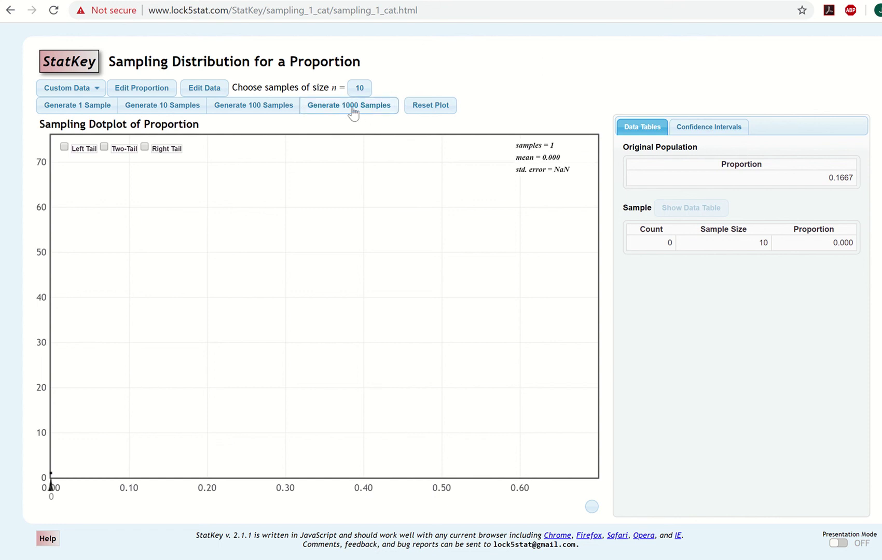
click(325, 110)
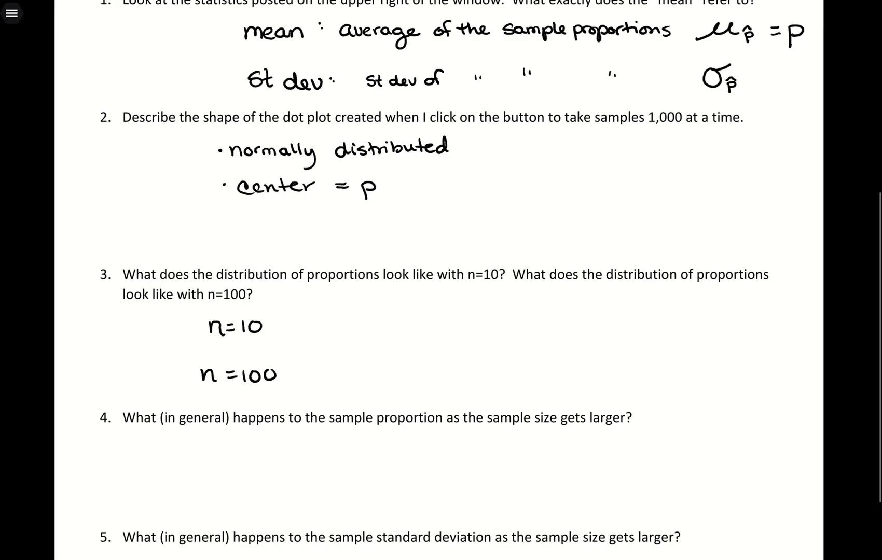
- On the worksheet, handwrite "skewed (not good!)" beside the n=10 label under question 3
mouse_move(349, 320)
mouse_down()
mouse_move(337, 335)
mouse_move(389, 321)
mouse_move(412, 332)
mouse_move(478, 327)
mouse_up()
drag(481, 319, 487, 324)
mouse_move(505, 323)
mouse_down()
mouse_move(502, 340)
mouse_move(515, 326)
mouse_up()
drag(522, 324, 534, 330)
mouse_move(540, 316)
mouse_down()
mouse_move(543, 330)
mouse_move(549, 322)
mouse_up()
click(551, 327)
mouse_move(554, 301)
mouse_down()
mouse_move(563, 305)
mouse_move(562, 325)
mouse_up()
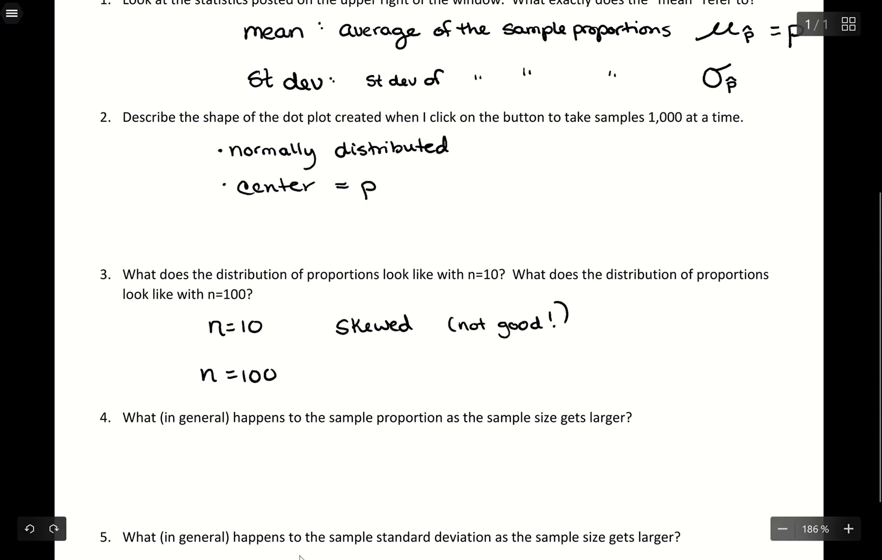
- Change the handwritten label "n=100" under question 3 to "n=60"
mouse_move(111, 559)
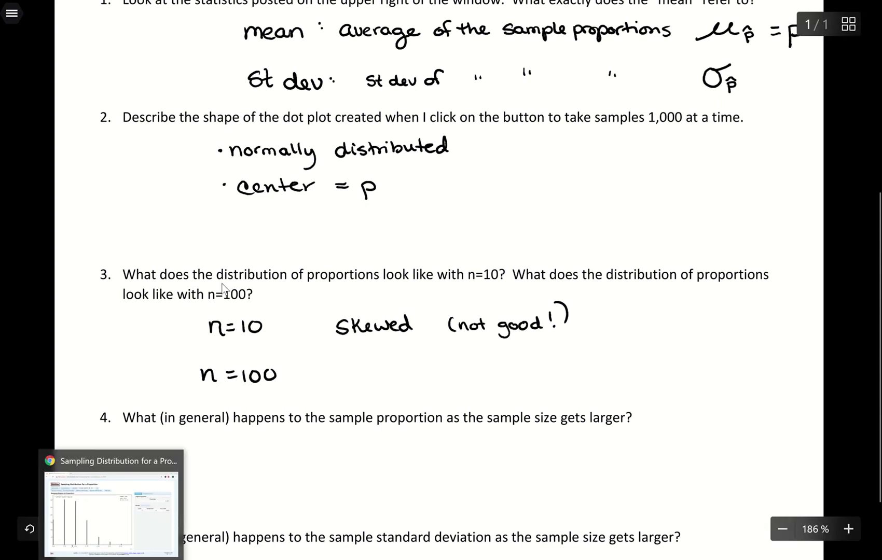
drag(275, 375, 239, 377)
mouse_move(246, 372)
mouse_down()
mouse_move(250, 383)
mouse_move(264, 373)
mouse_up()
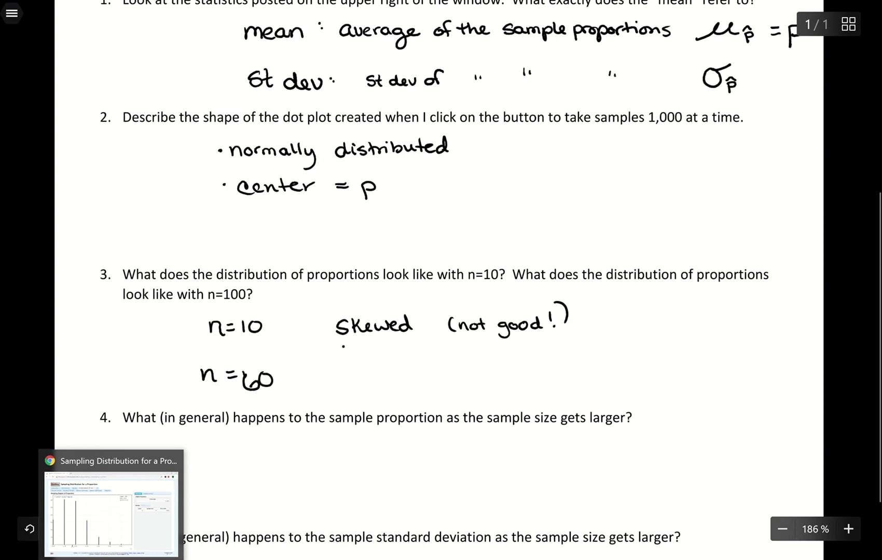
- Switch to StatKey and set the sample size to 60
click(111, 513)
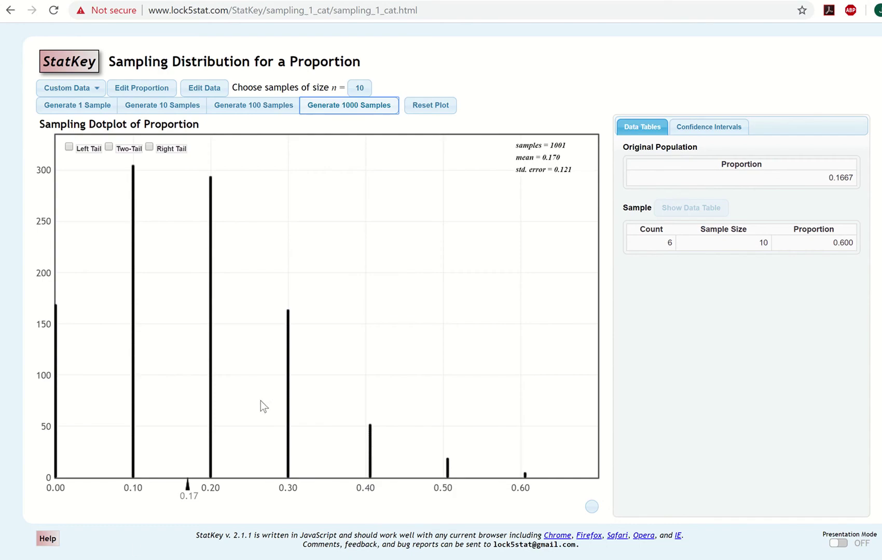
click(362, 86)
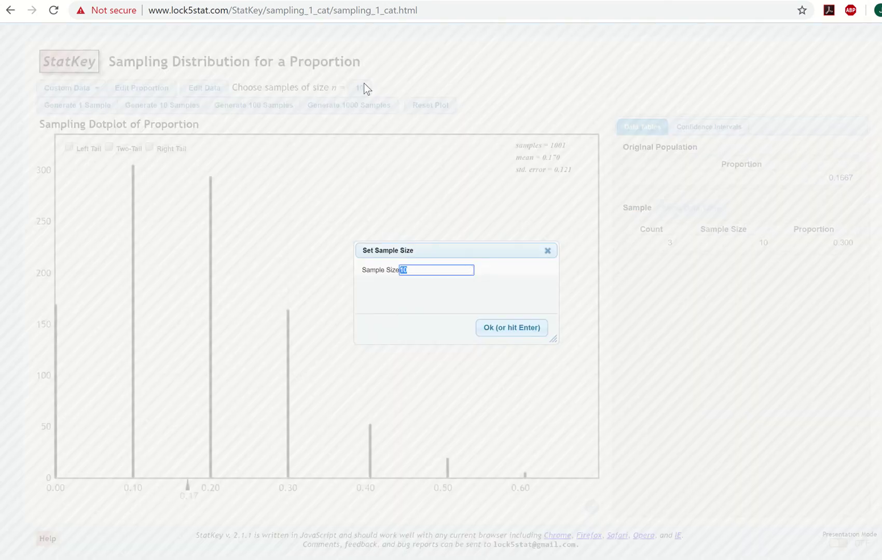
text(60)
click(513, 328)
- Generate three batches of 1000 samples of size 60 and inspect individual samples in the dotplot
click(320, 107)
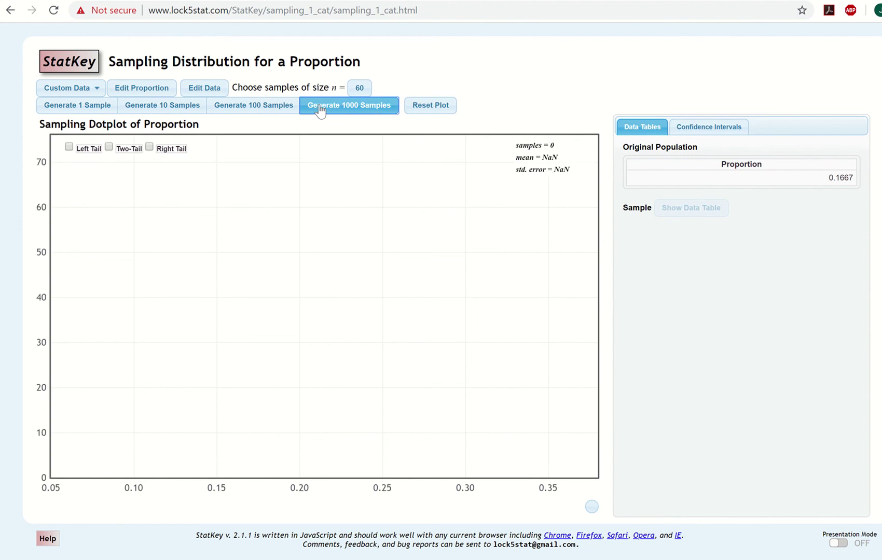
click(425, 450)
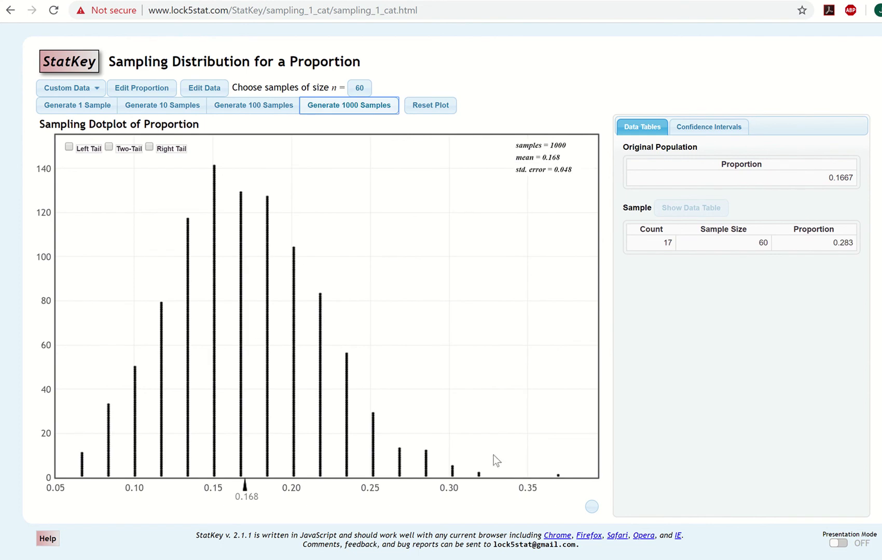
click(557, 475)
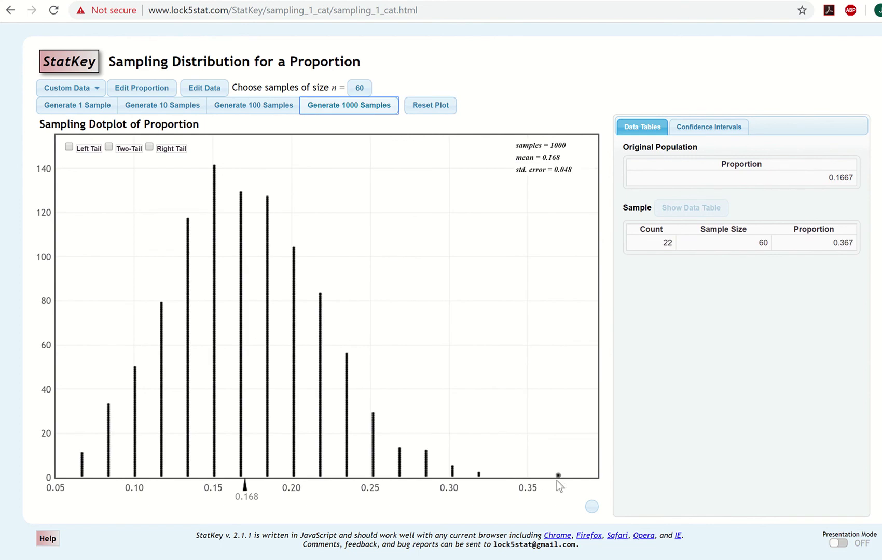
click(333, 112)
click(332, 111)
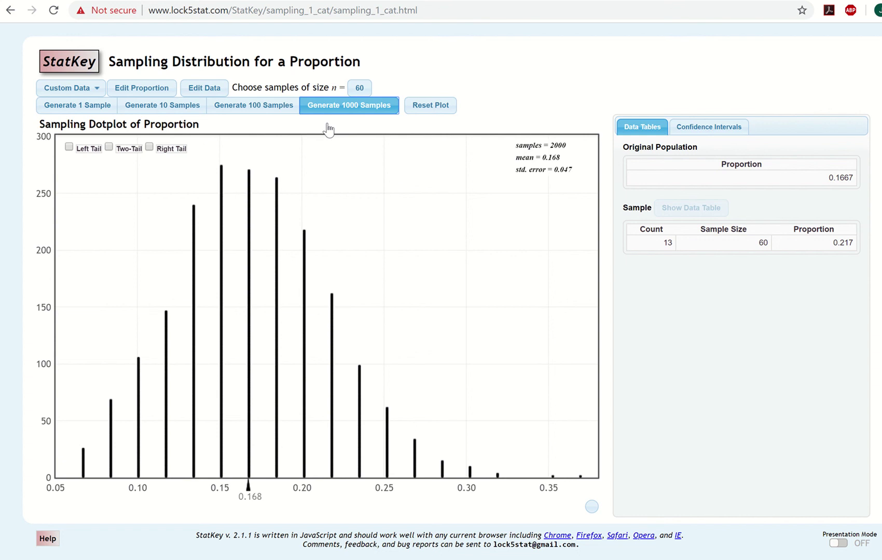
click(193, 259)
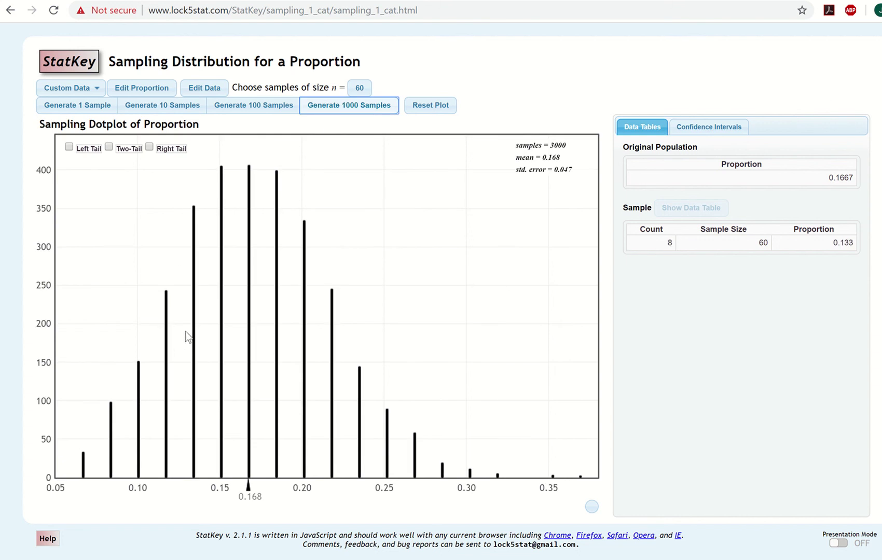
click(221, 456)
- Set the sample size to 100 and generate two batches of 1000 samples
click(360, 88)
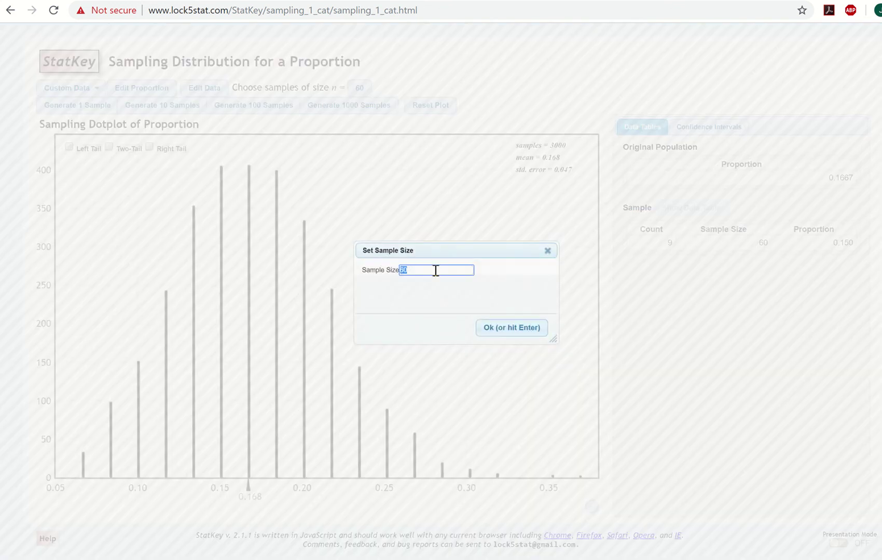
text(100)
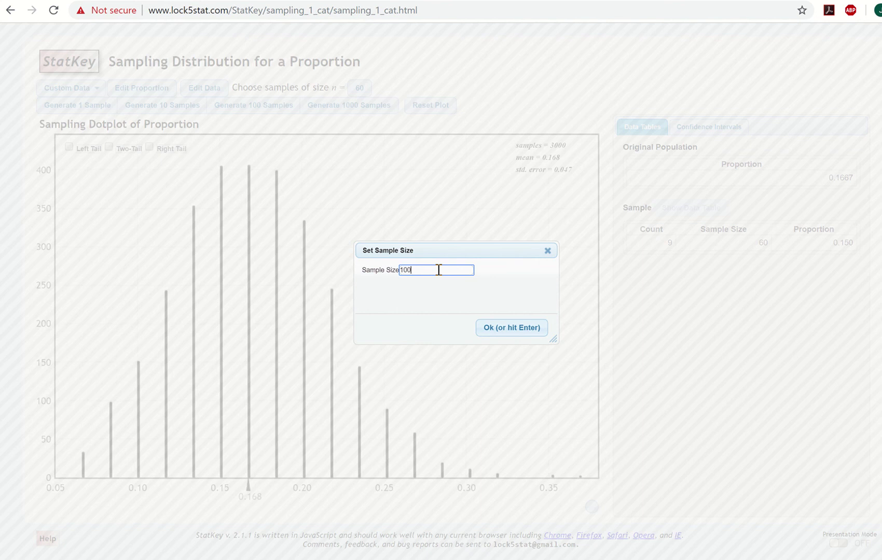
click(513, 327)
click(331, 110)
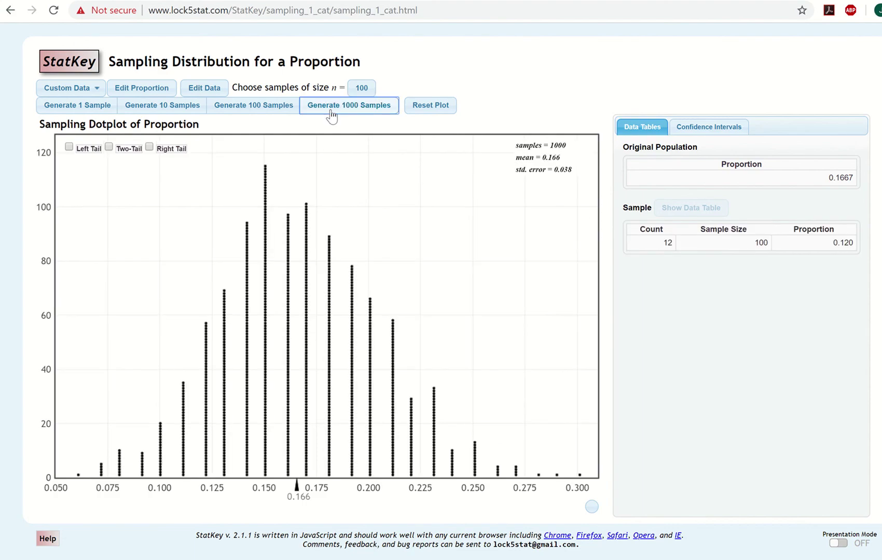
click(331, 114)
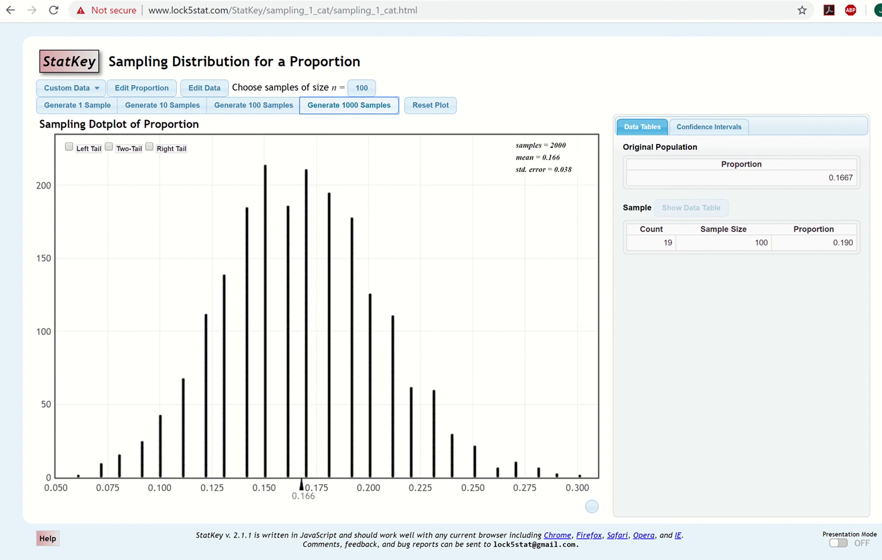
- On the worksheet, handwrite "normally distributed" with a checkmark beside the n=60 label, and note "n·p ≥ 10" under question 3's text
key(alt+Tab)
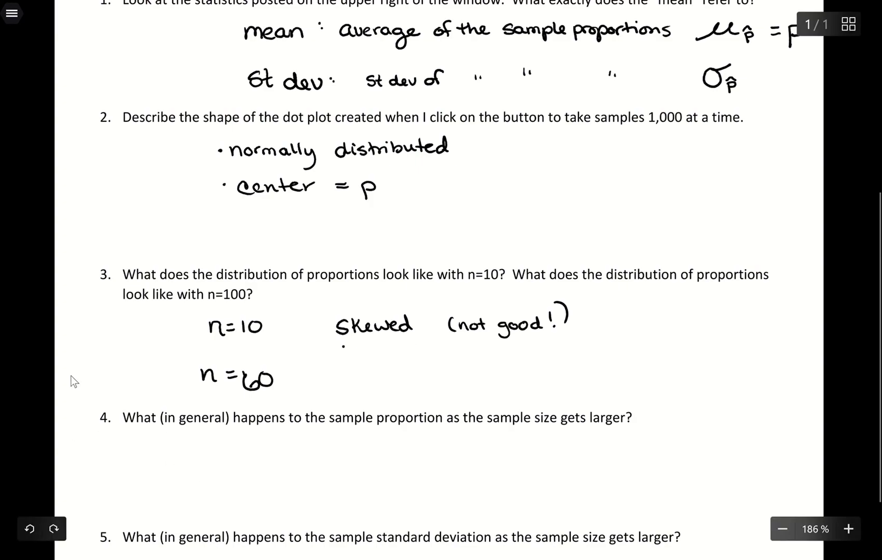
drag(337, 369, 348, 379)
drag(357, 372, 371, 373)
drag(371, 373, 385, 379)
mouse_move(394, 372)
mouse_down()
mouse_move(409, 366)
mouse_move(426, 389)
mouse_move(419, 394)
mouse_move(461, 367)
mouse_move(474, 380)
mouse_move(480, 369)
mouse_move(534, 369)
mouse_move(592, 351)
mouse_up()
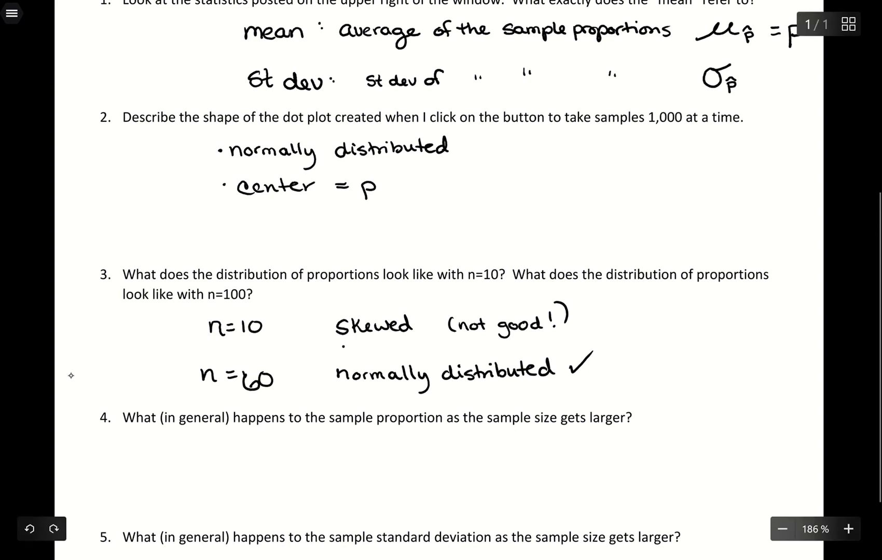
drag(623, 299, 679, 300)
click(639, 299)
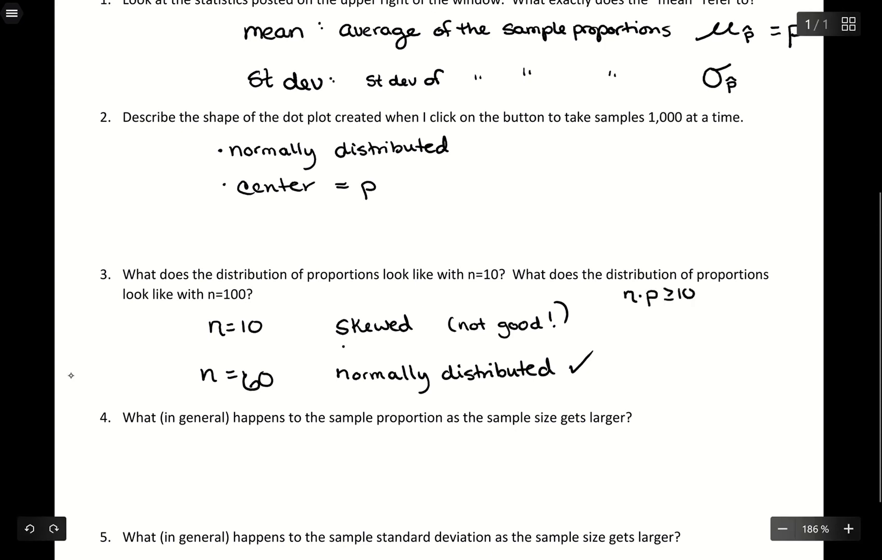